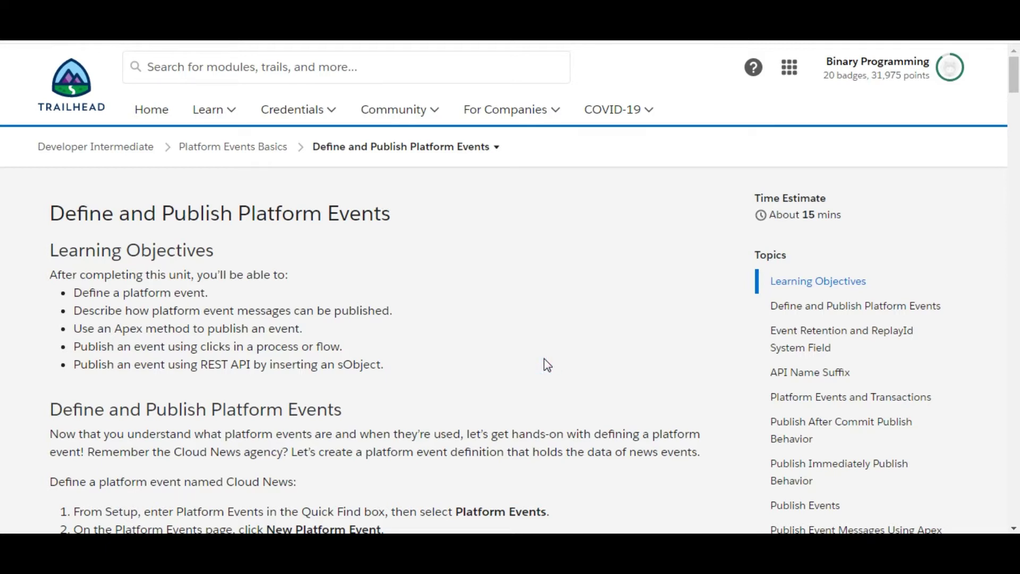
- Scroll to the Define a platform event challenge listing Order Event's labels, description and fields
{"action": "key", "text": "End"}
{"action": "scroll", "coordinate": [548, 366], "scroll_direction": "up", "scroll_amount": 3}
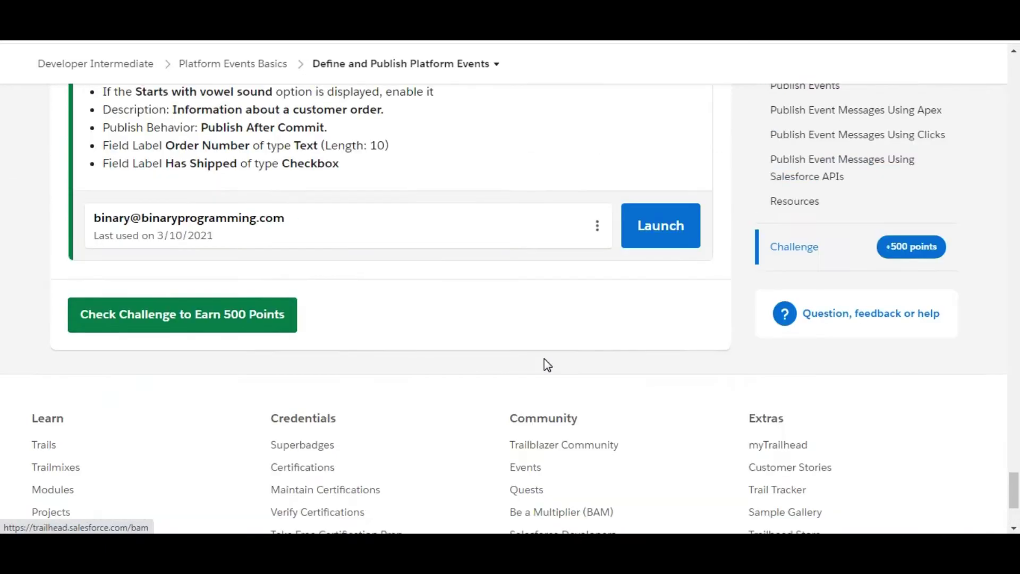
{"action": "scroll", "coordinate": [548, 365], "scroll_direction": "up", "scroll_amount": 5}
{"action": "scroll", "coordinate": [547, 365], "scroll_direction": "down", "scroll_amount": 1}
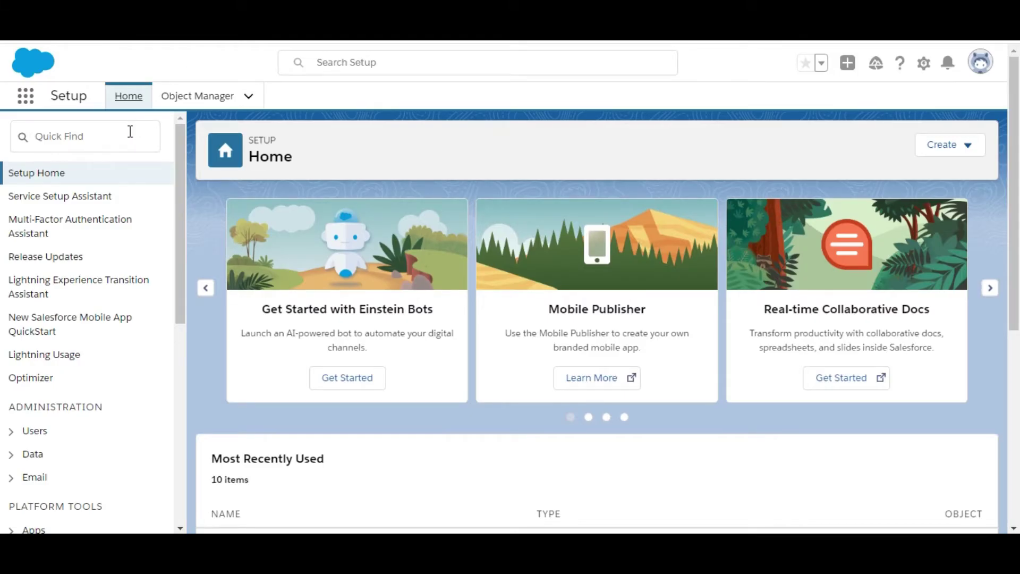
- Find Platform Events via Quick Find 'platform e', start a new event, and copy the label 'Order Event'
{"action": "left_click", "coordinate": [130, 131]}
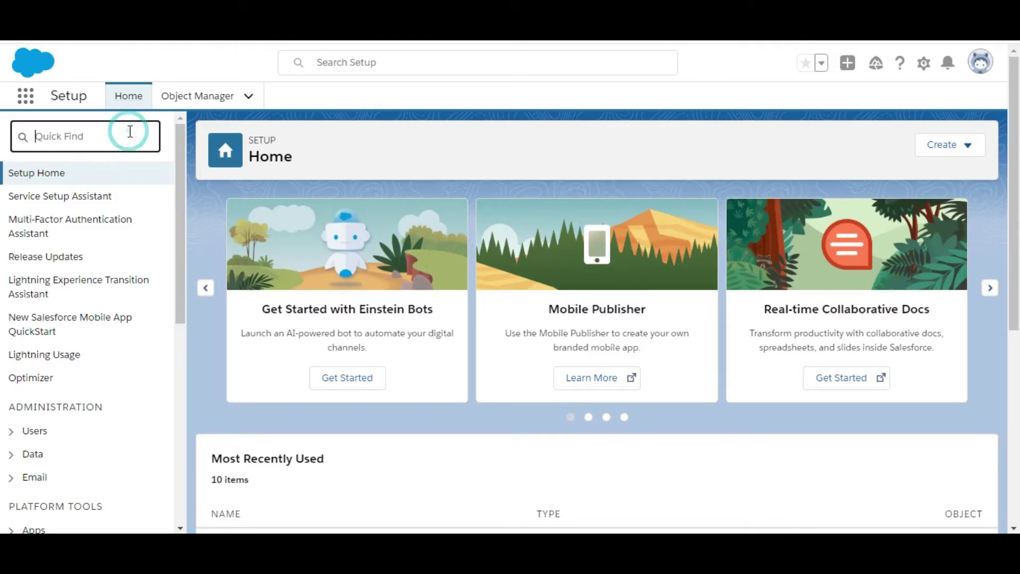
{"action": "type", "text": "plat"}
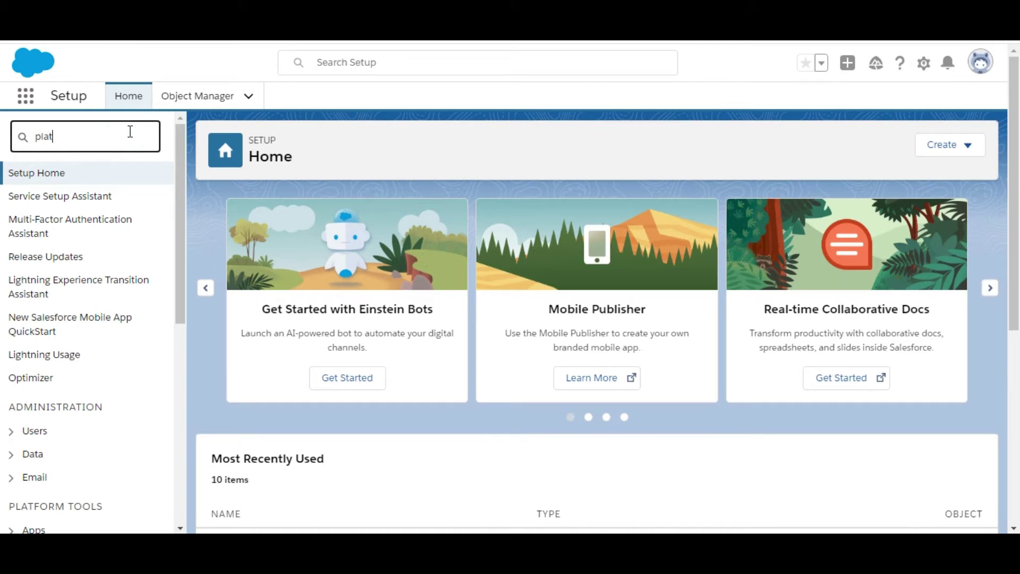
{"action": "type", "text": "form e"}
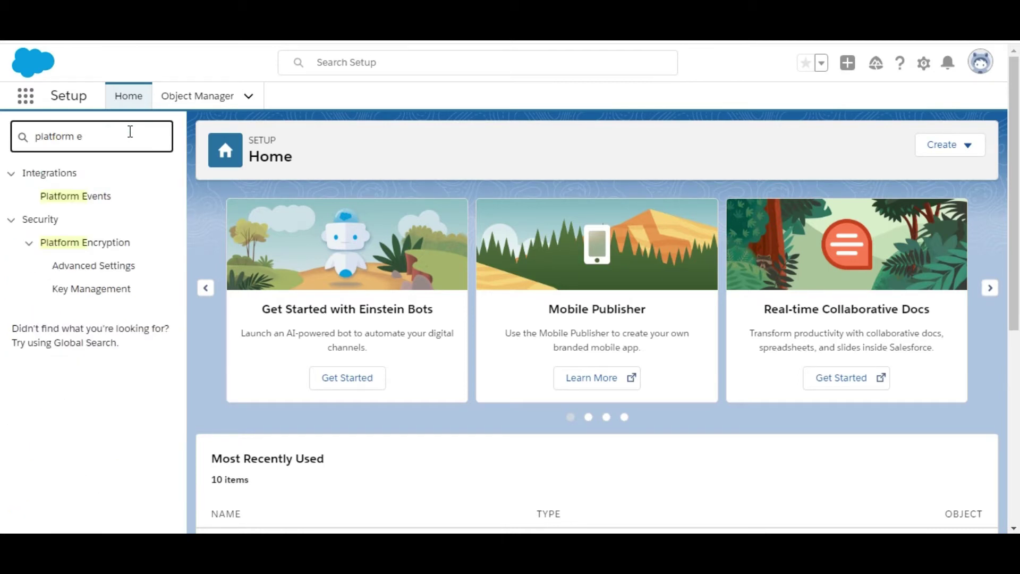
{"action": "left_click", "coordinate": [96, 199]}
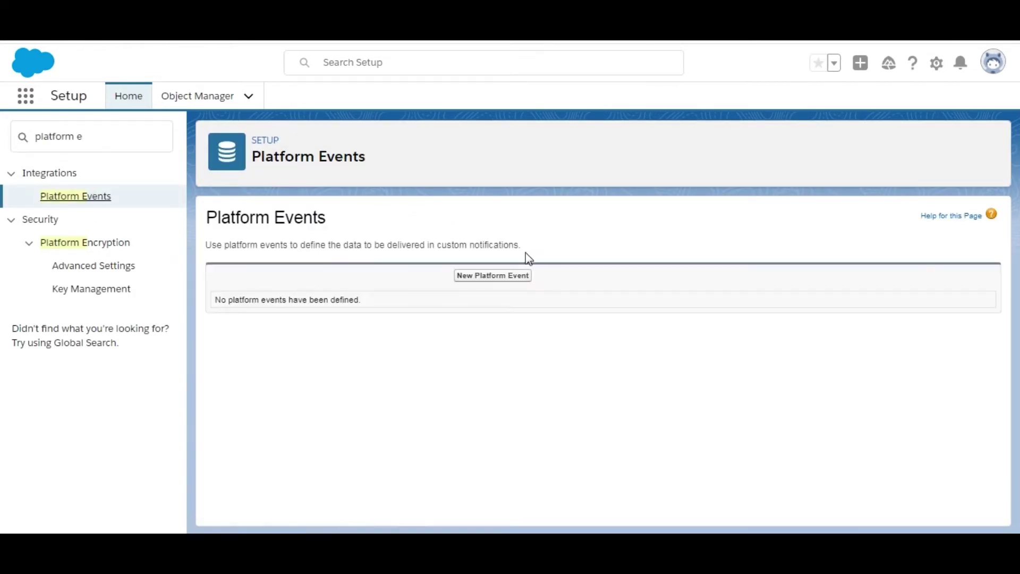
{"action": "left_click", "coordinate": [502, 285]}
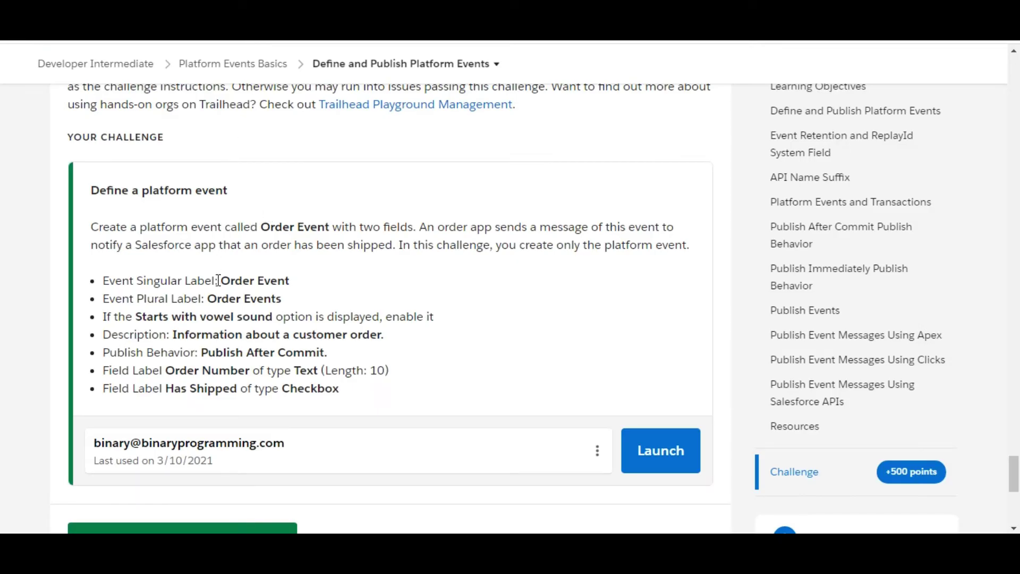
{"action": "left_click_drag", "start_coordinate": [221, 279], "coordinate": [291, 276]}
{"action": "key", "text": "ctrl+c"}
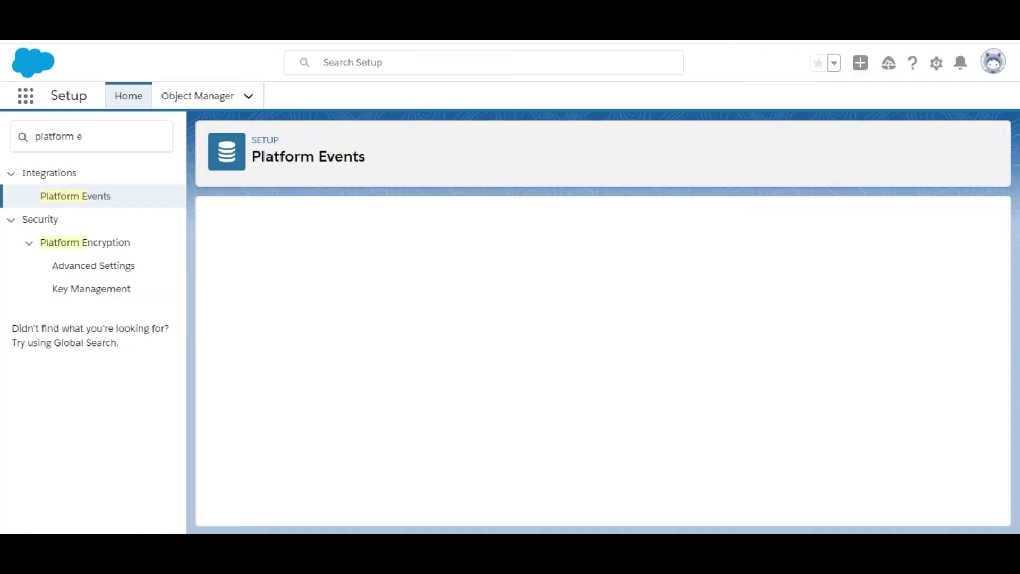
- Enter label 'Order Event' and plural label 'Order Events' copied from the challenge
{"action": "left_click", "coordinate": [416, 334]}
{"action": "key", "text": "ctrl+v"}
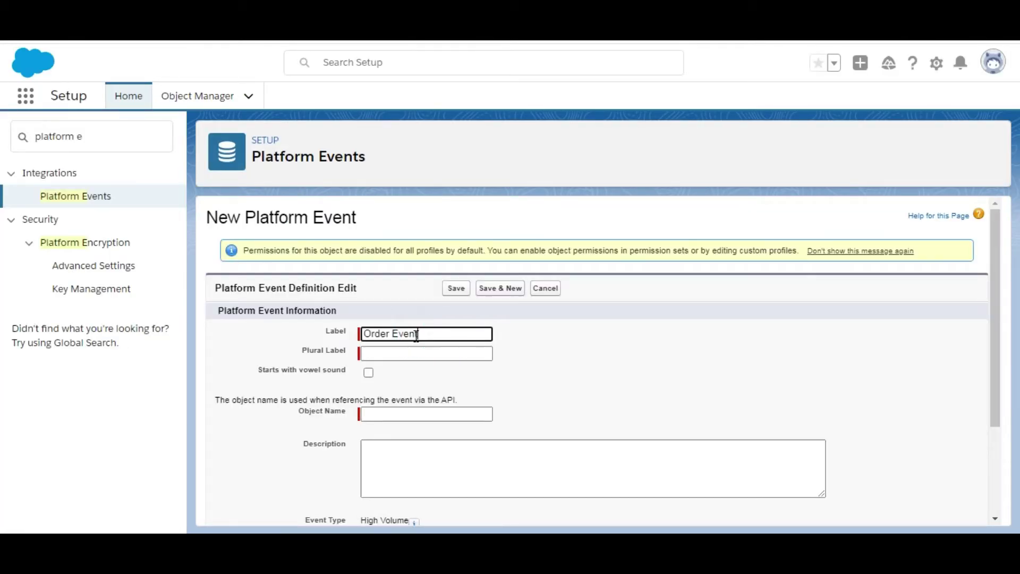
{"action": "left_click", "coordinate": [581, 367]}
{"action": "key", "text": "ctrl+Tab"}
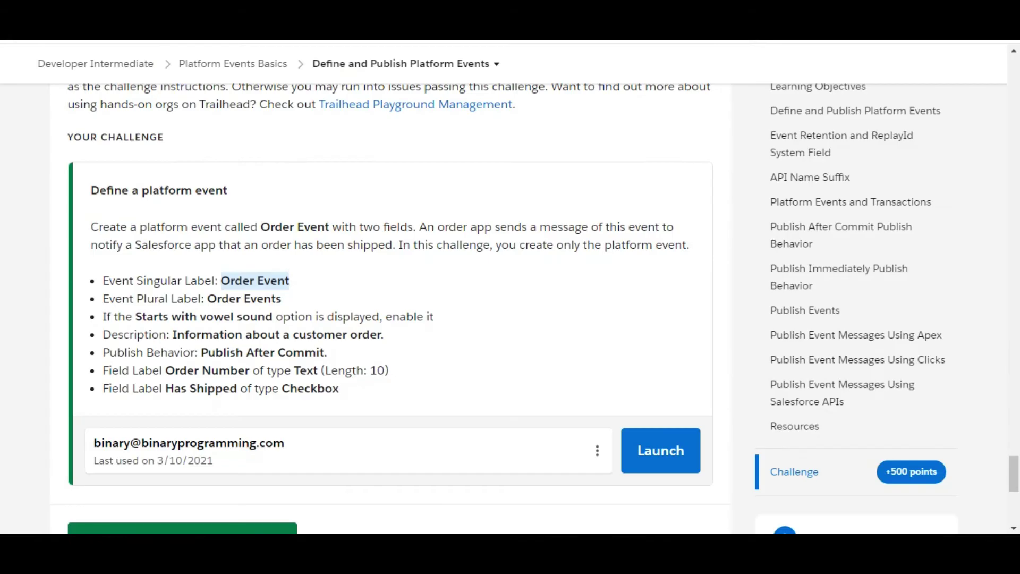
{"action": "left_click_drag", "start_coordinate": [210, 300], "coordinate": [283, 300]}
{"action": "key", "text": "ctrl+c"}
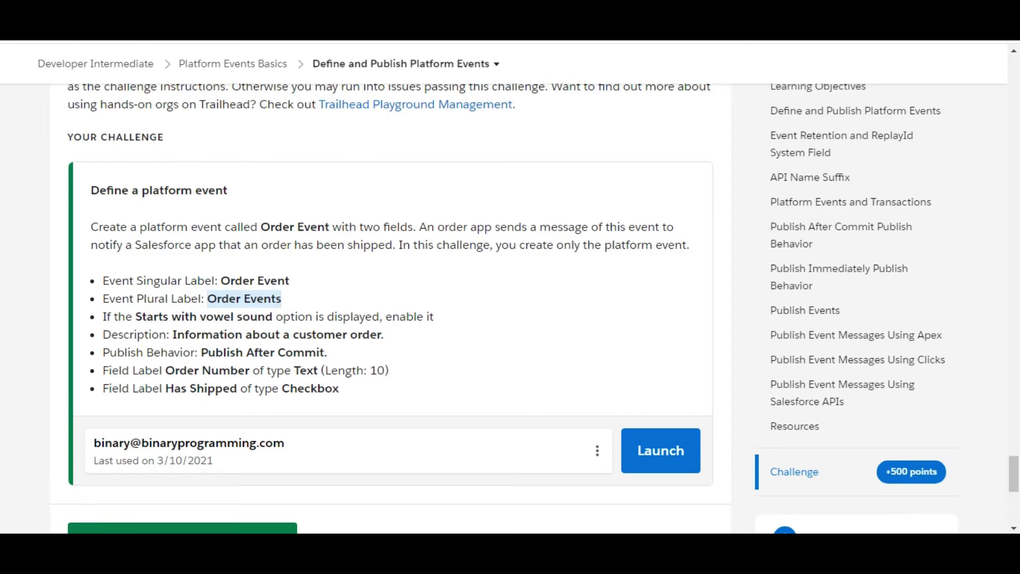
{"action": "key", "text": "ctrl+Tab"}
{"action": "left_click", "coordinate": [407, 353]}
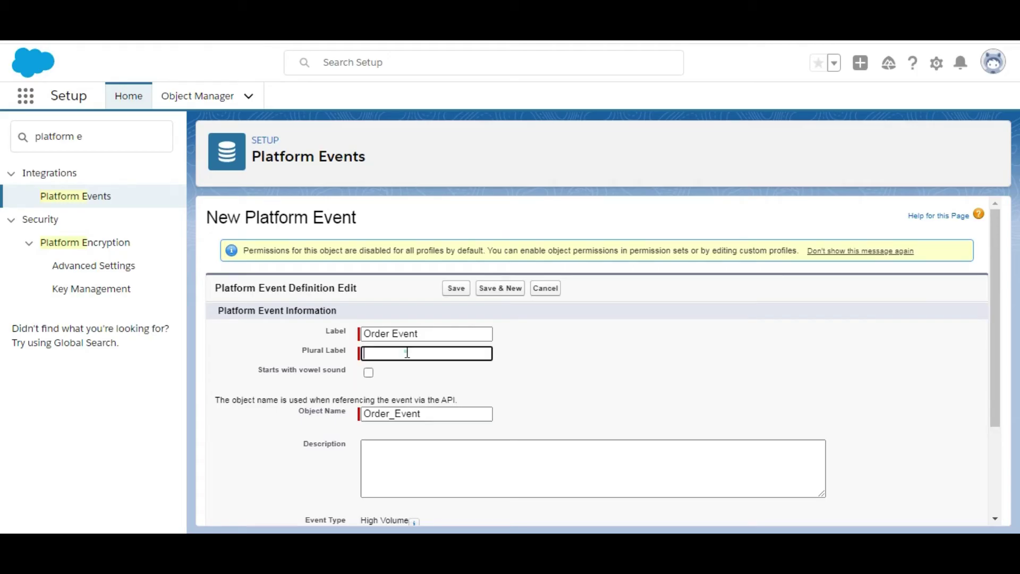
{"action": "key", "text": "ctrl+v"}
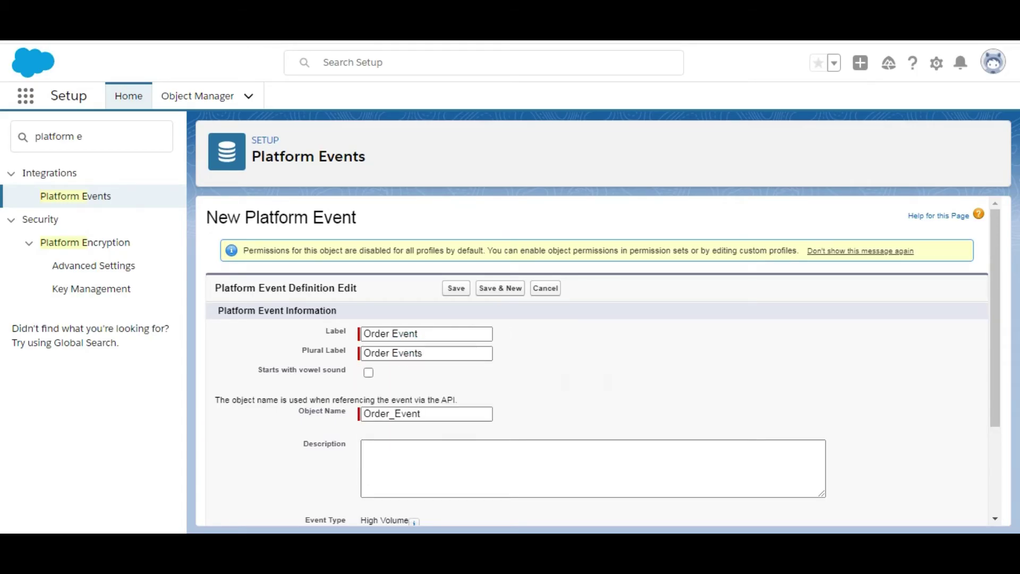
- Tick Starts with vowel sound and paste the customer-order description from the challenge
{"action": "key", "text": "ctrl+Tab"}
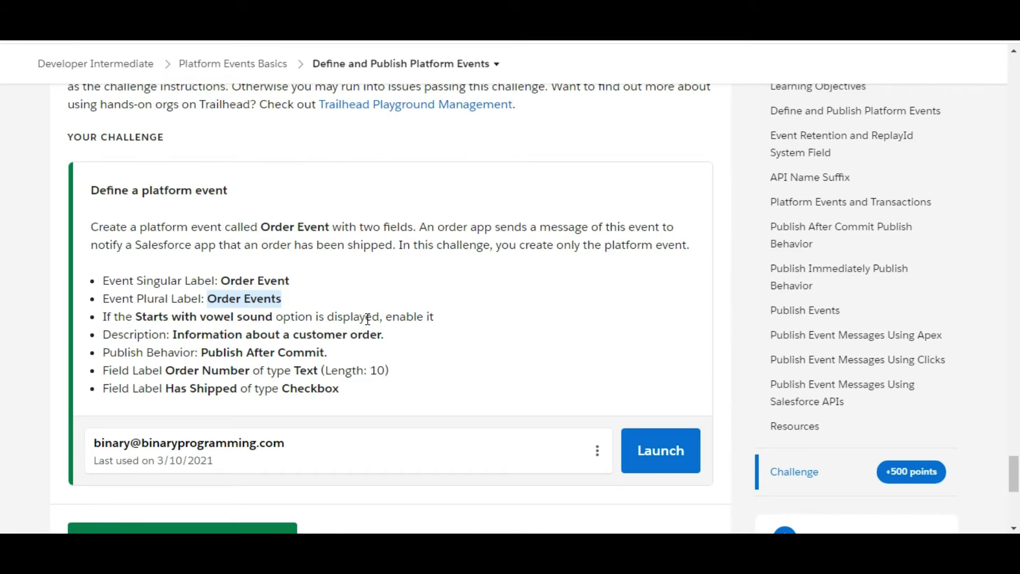
{"action": "key", "text": "ctrl+Tab"}
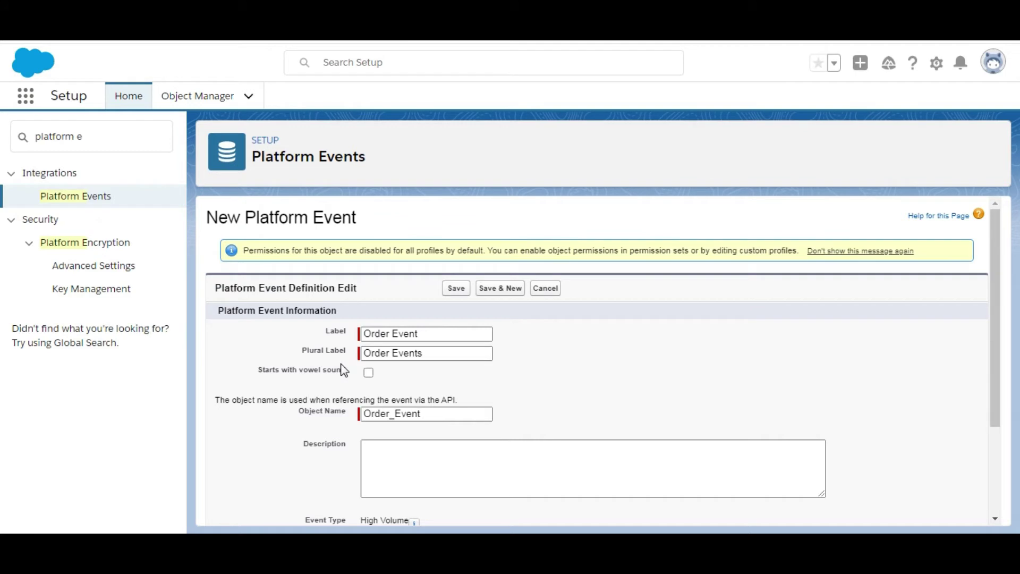
{"action": "left_click", "coordinate": [368, 372]}
{"action": "key", "text": "ctrl+Tab"}
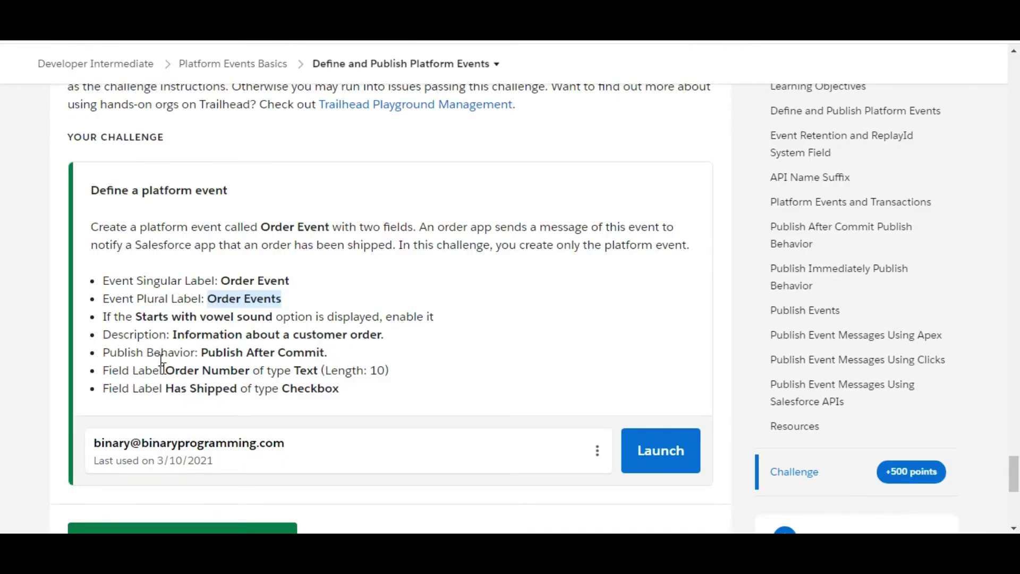
{"action": "left_click_drag", "start_coordinate": [174, 336], "coordinate": [387, 339]}
{"action": "key", "text": "ctrl+c"}
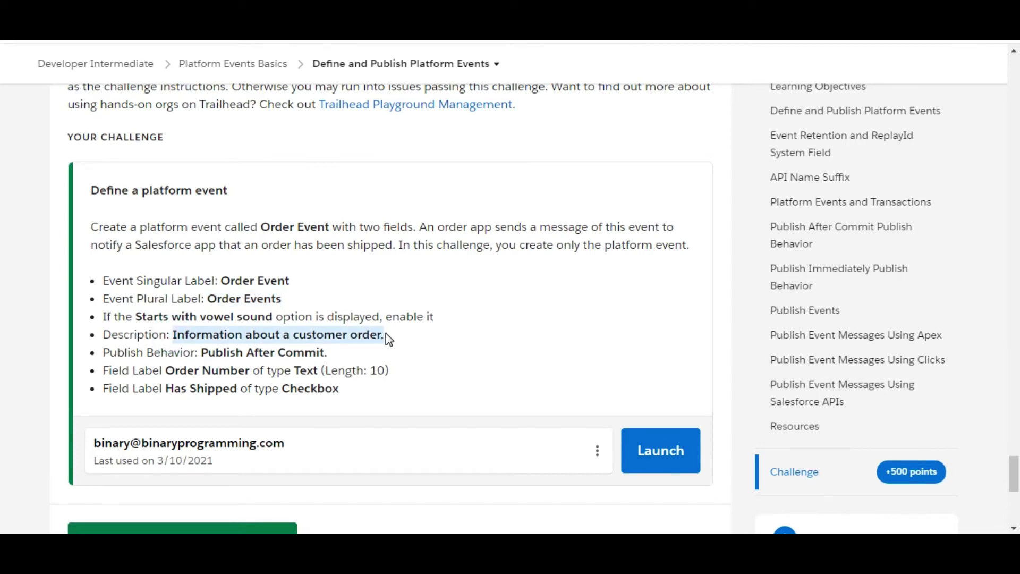
{"action": "key", "text": "ctrl+Tab"}
{"action": "left_click", "coordinate": [490, 462]}
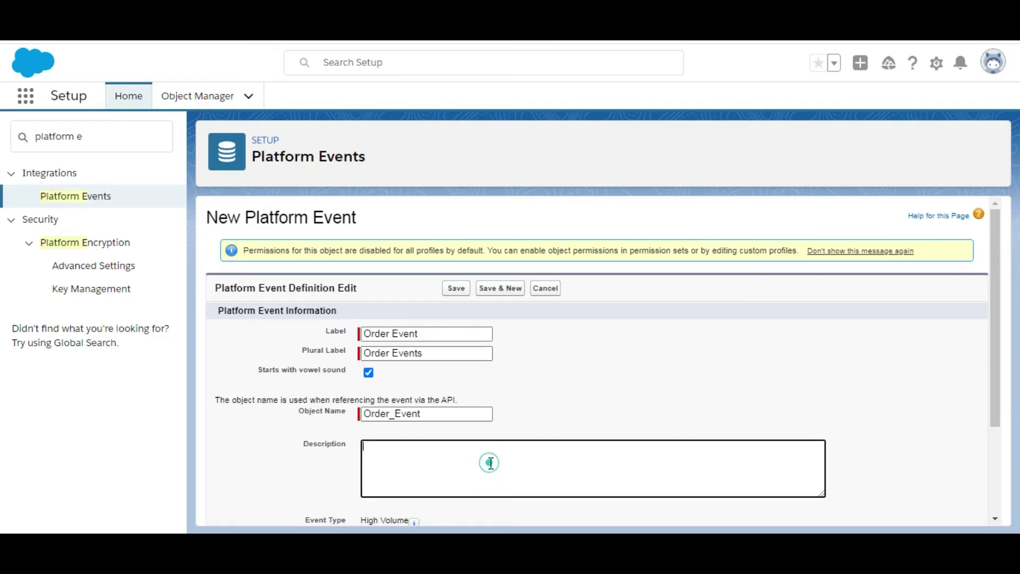
{"action": "key", "text": "ctrl+v"}
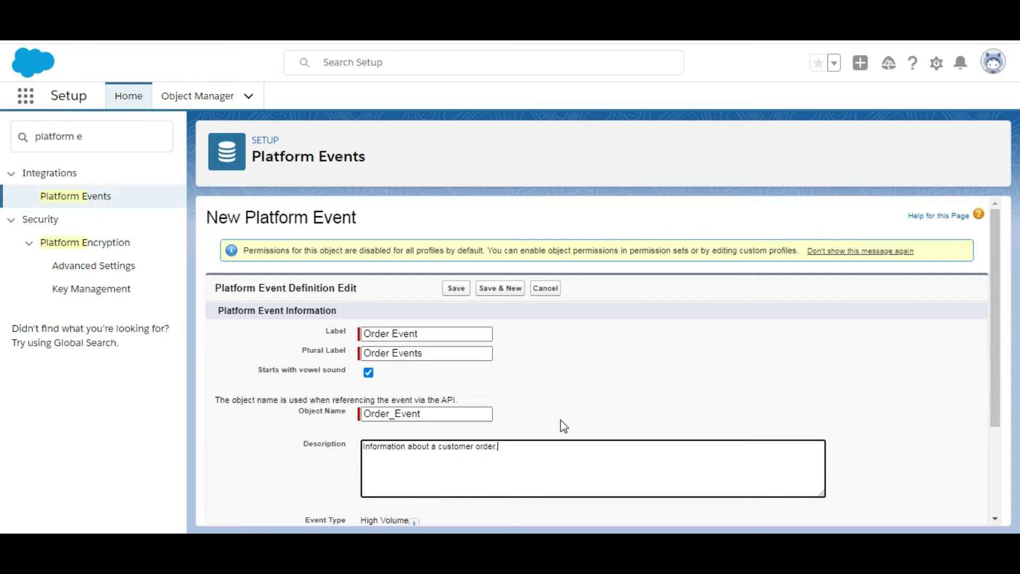
- Confirm Publish After Commit and save the Order Event platform event
{"action": "key", "text": "ctrl+Tab"}
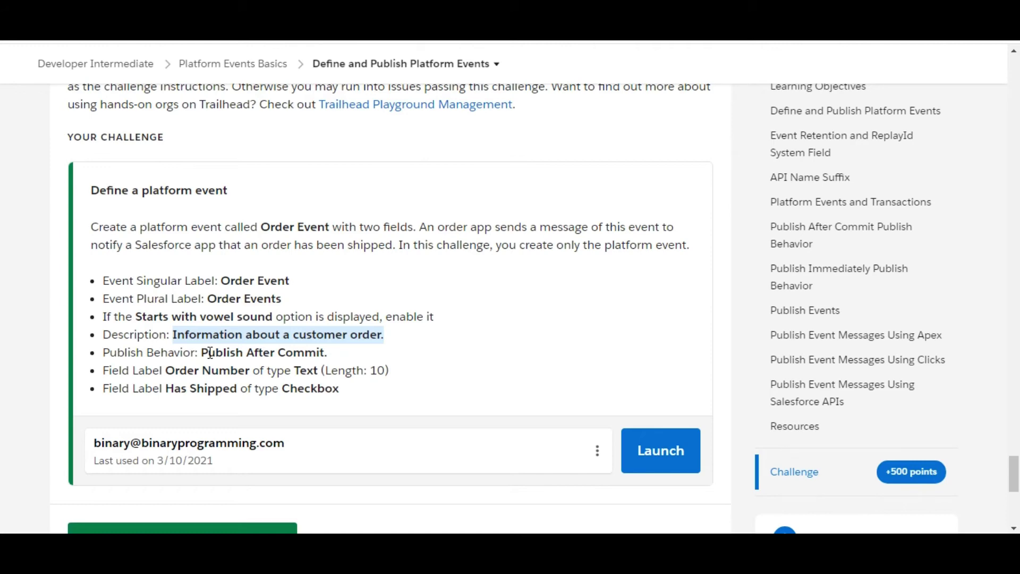
{"action": "key", "text": "ctrl+Tab"}
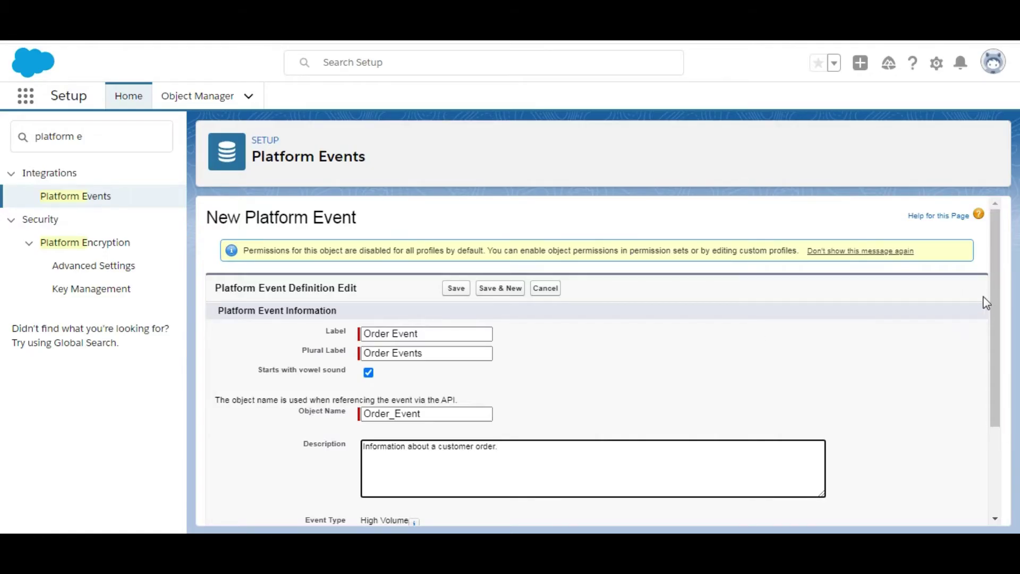
{"action": "left_click_drag", "start_coordinate": [992, 298], "coordinate": [1011, 394]}
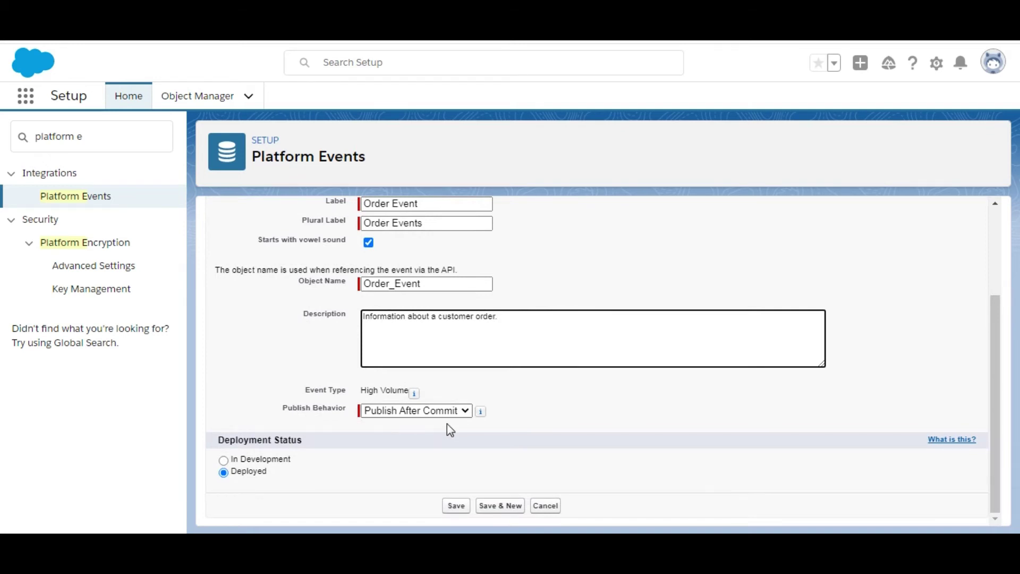
{"action": "left_click", "coordinate": [448, 504]}
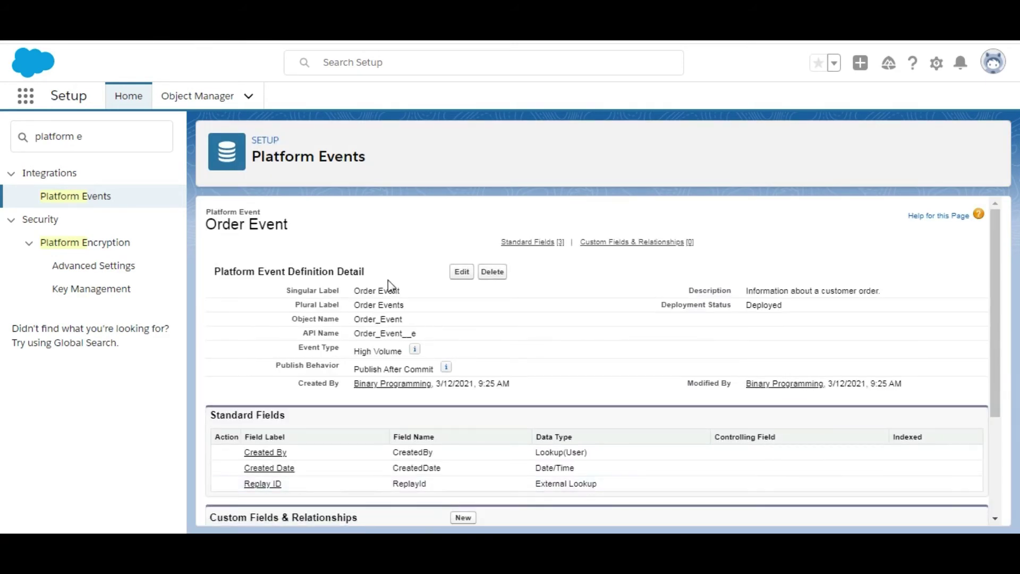
{"action": "key", "text": "ctrl+Tab"}
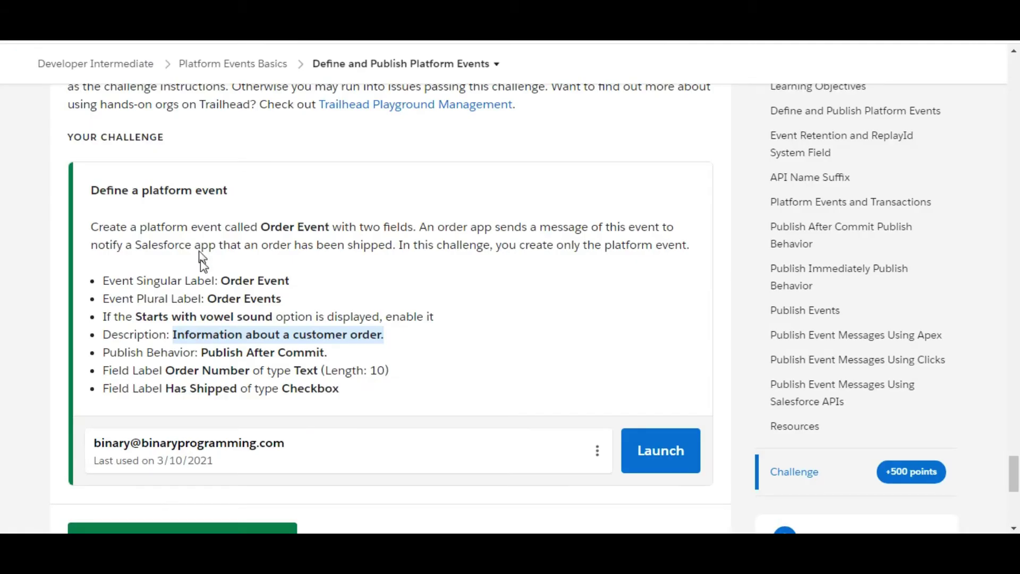
{"action": "left_click", "coordinate": [175, 375]}
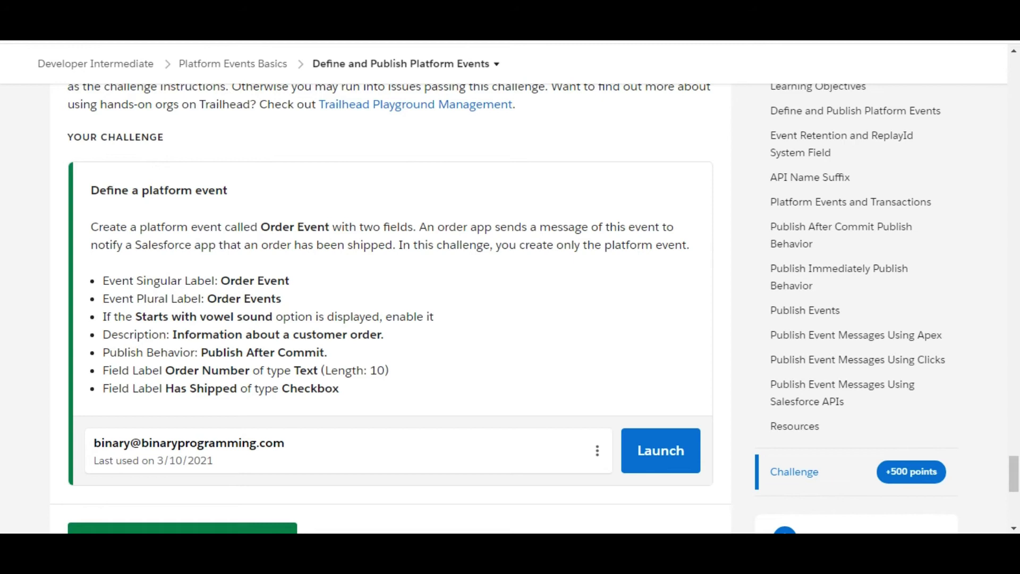
{"action": "key", "text": "ctrl+Tab"}
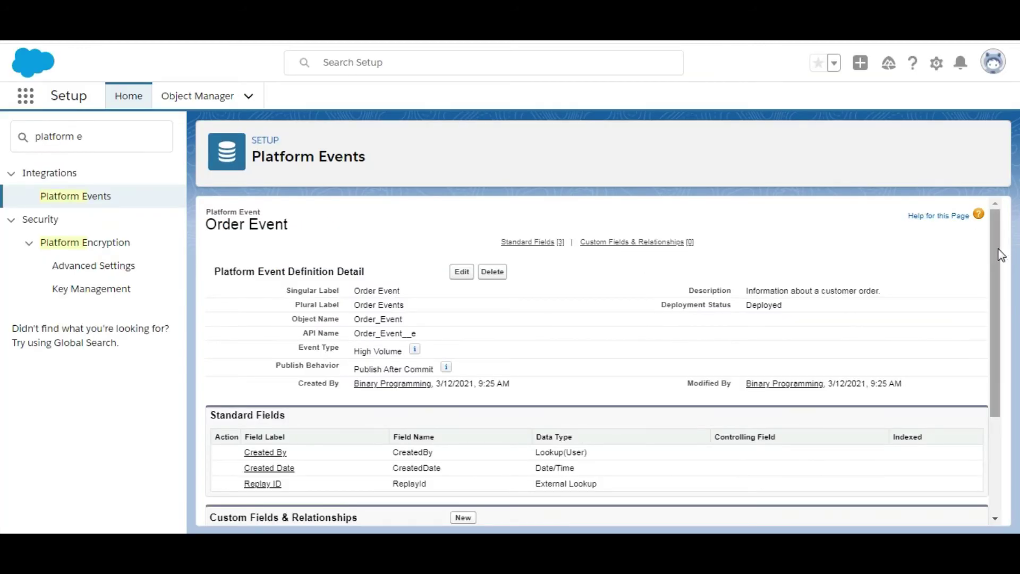
{"action": "left_click_drag", "start_coordinate": [1001, 255], "coordinate": [1008, 346]}
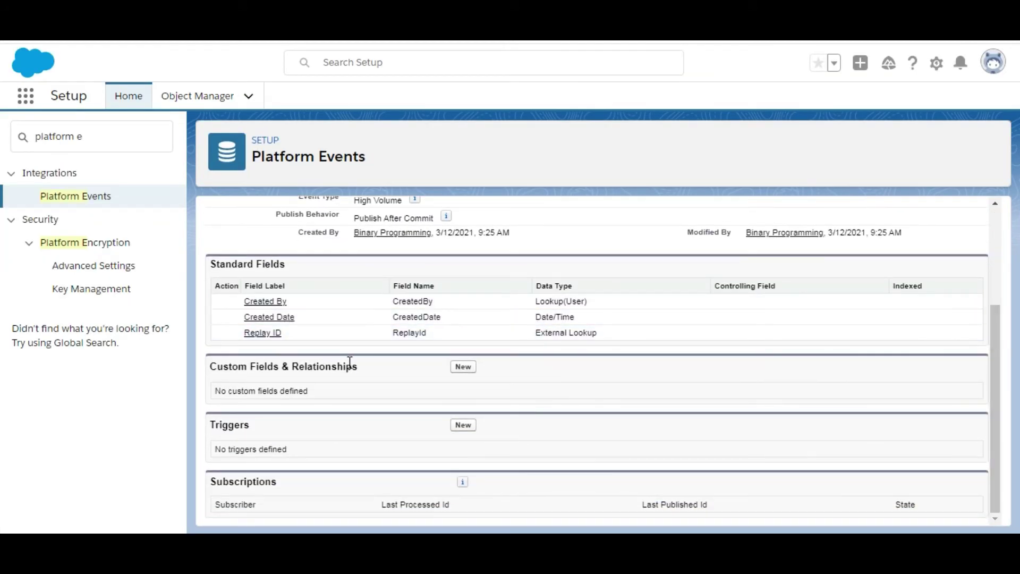
- Start a new custom field on Order Event and copy 'Order Number' from the challenge
{"action": "left_click", "coordinate": [464, 368]}
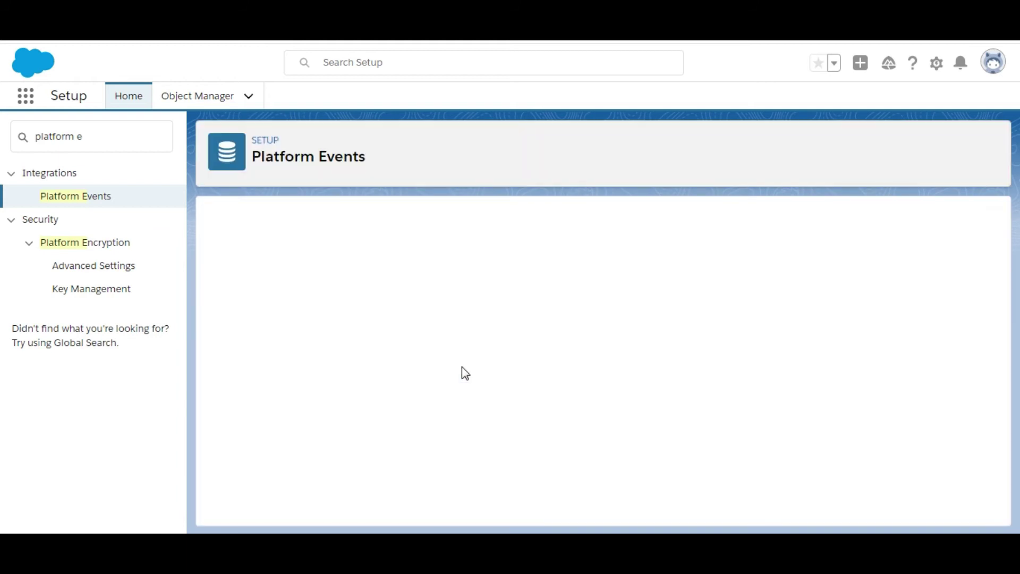
{"action": "key", "text": "ctrl+Tab"}
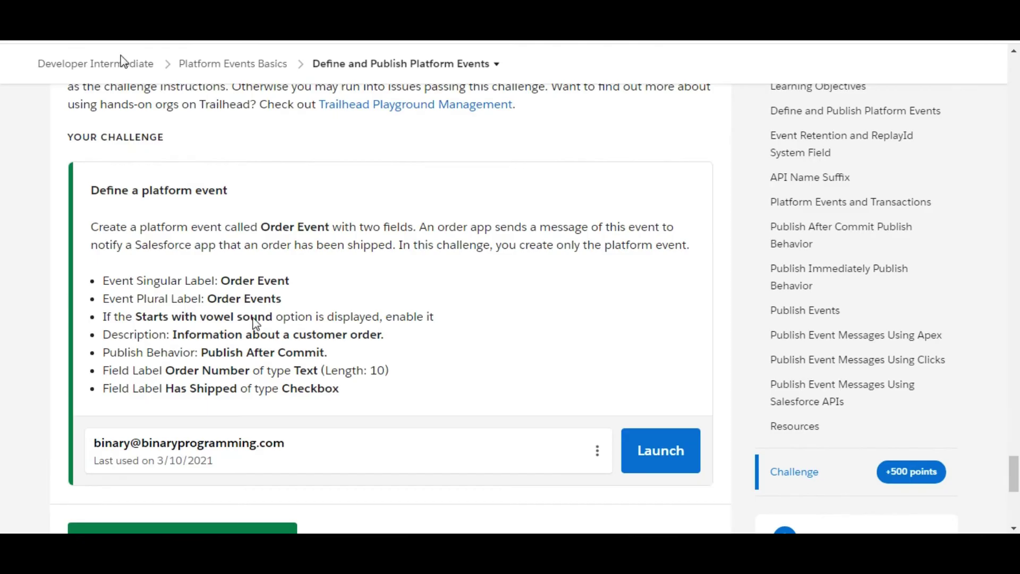
{"action": "left_click", "coordinate": [166, 370]}
{"action": "left_click_drag", "start_coordinate": [215, 375], "coordinate": [250, 374]}
{"action": "key", "text": "ctrl+c"}
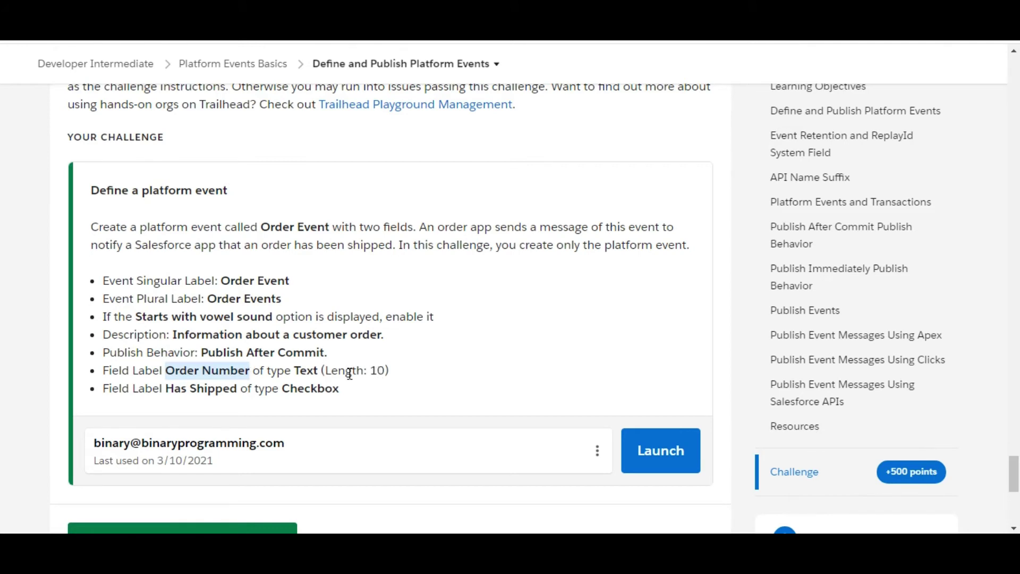
{"action": "key", "text": "ctrl+Tab"}
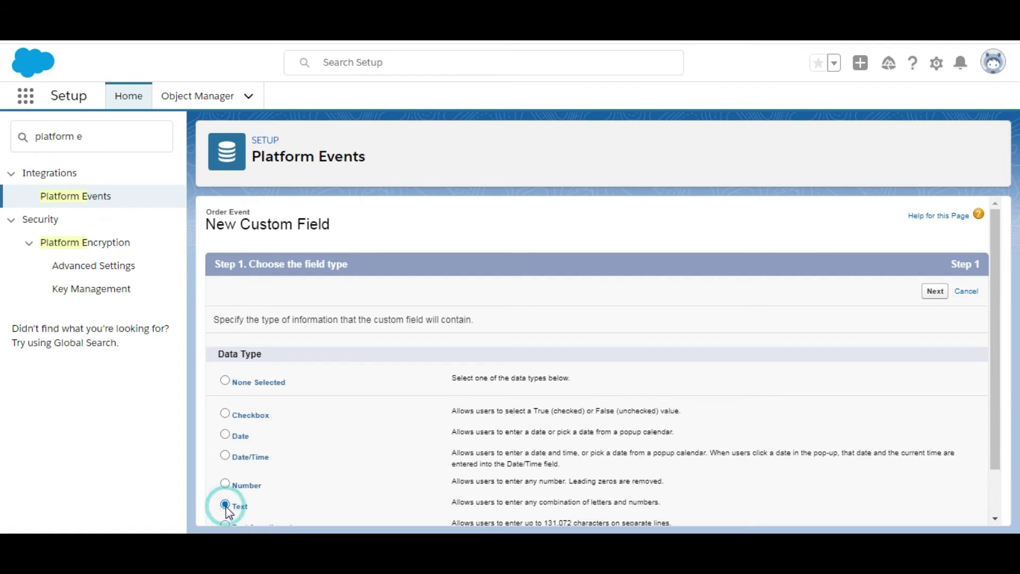
- Create the Text field 'Order Number' with length 10 and save it
{"action": "left_click", "coordinate": [935, 292]}
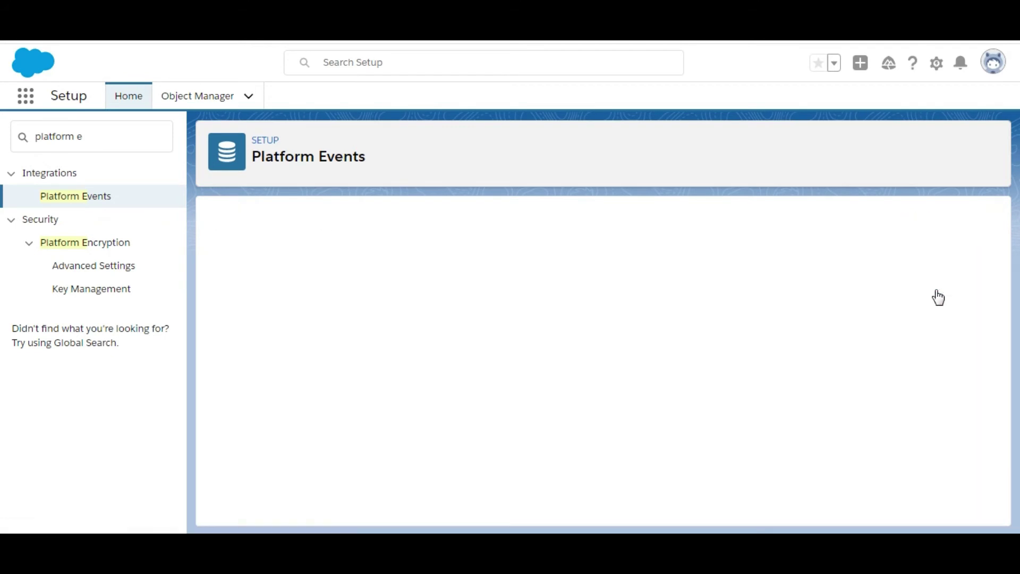
{"action": "key", "text": "ctrl+v"}
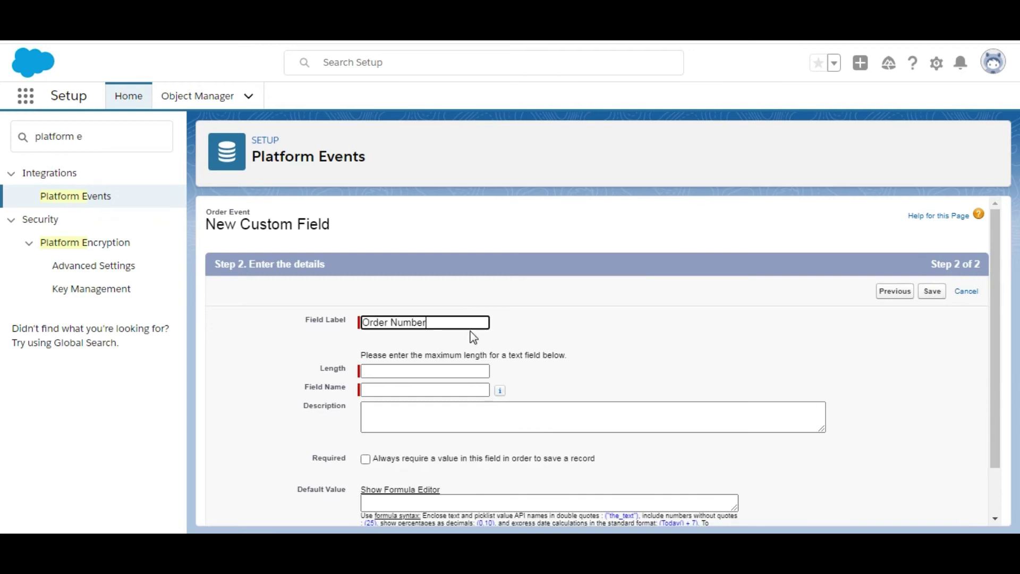
{"action": "left_click", "coordinate": [605, 311]}
{"action": "left_click", "coordinate": [438, 372]}
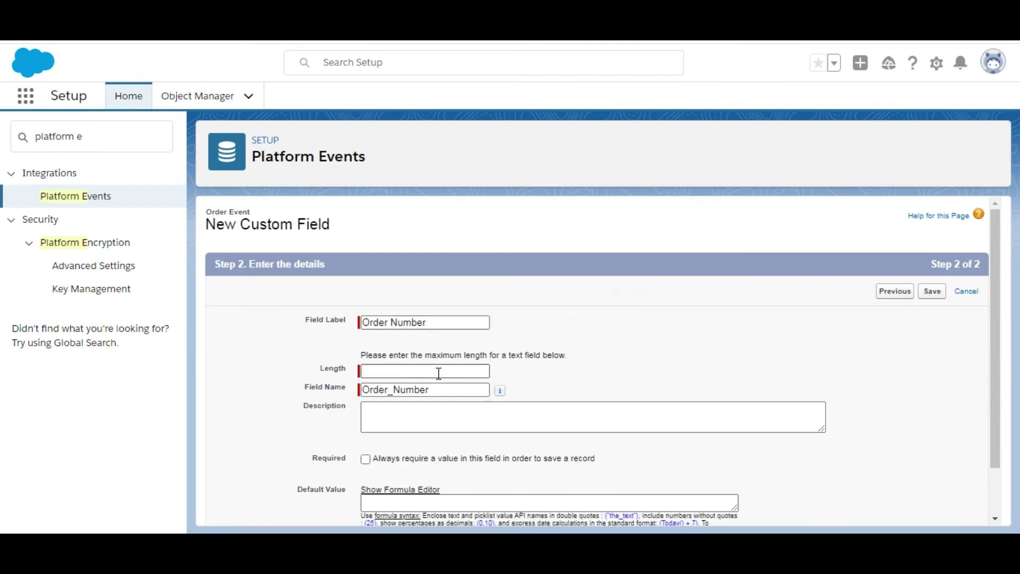
{"action": "key", "text": "alt+Tab"}
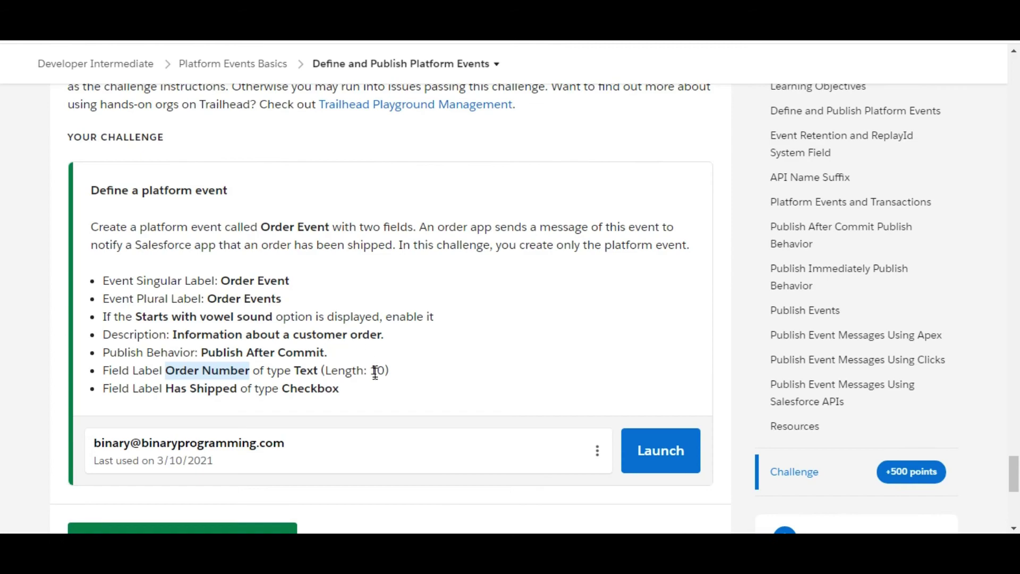
{"action": "key", "text": "alt+Tab"}
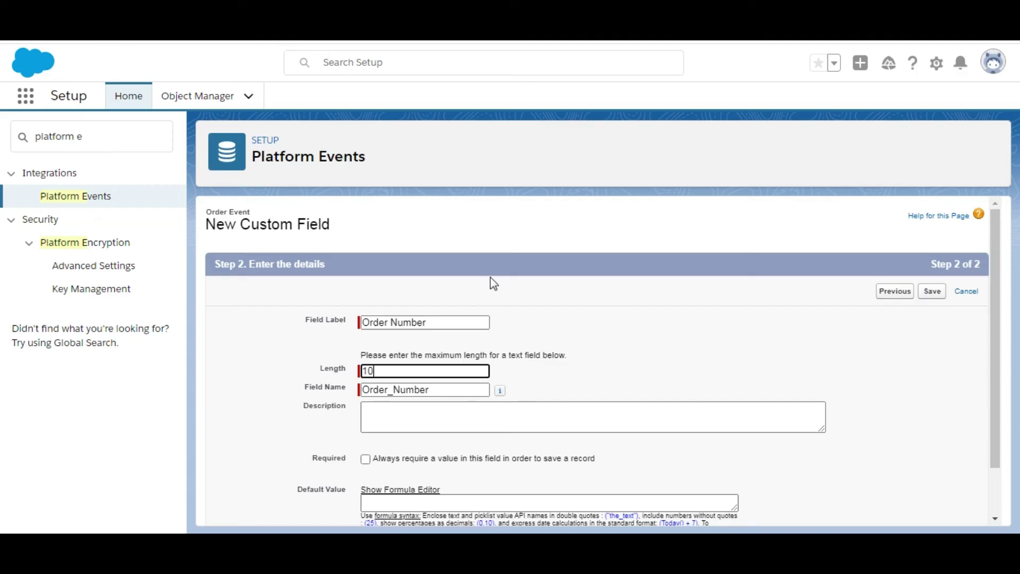
{"action": "left_click", "coordinate": [932, 291]}
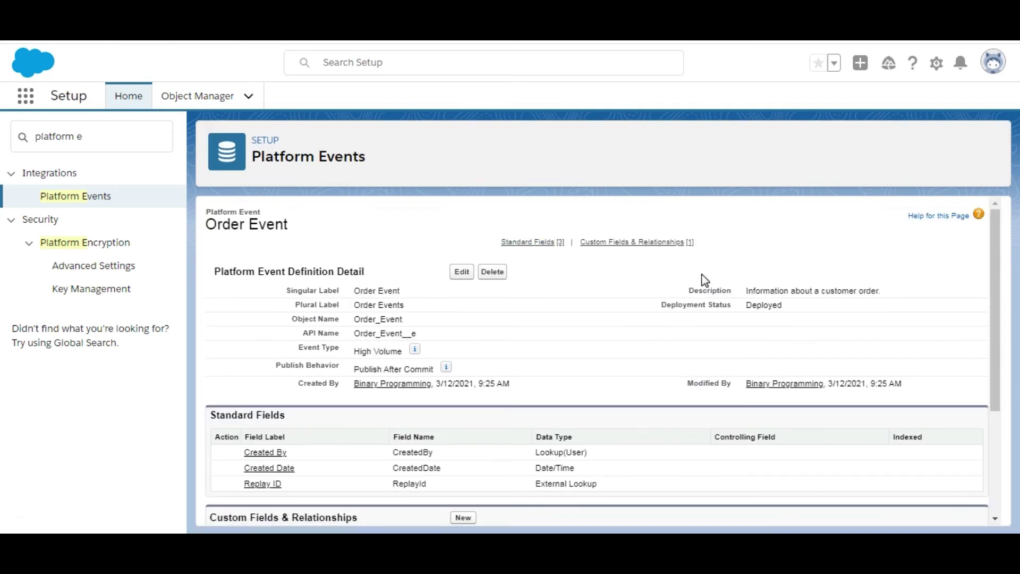
- Add a Checkbox field 'Has Shipped' (Has_Shipped), unchecked by default, and save it
{"action": "left_click_drag", "start_coordinate": [995, 268], "coordinate": [1005, 352]}
{"action": "left_click", "coordinate": [462, 393]}
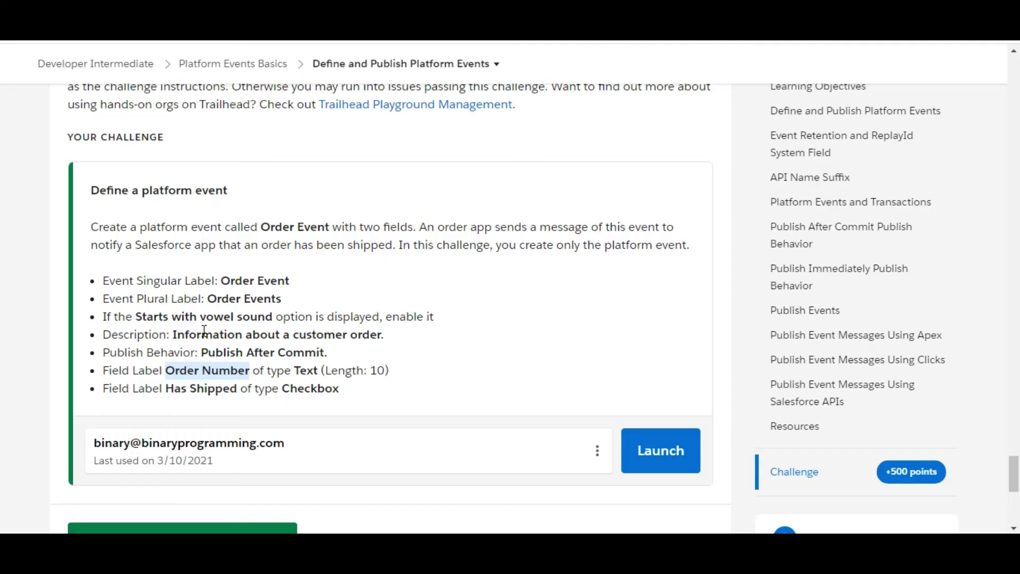
{"action": "left_click_drag", "start_coordinate": [169, 391], "coordinate": [244, 391]}
{"action": "key", "text": "ctrl+c"}
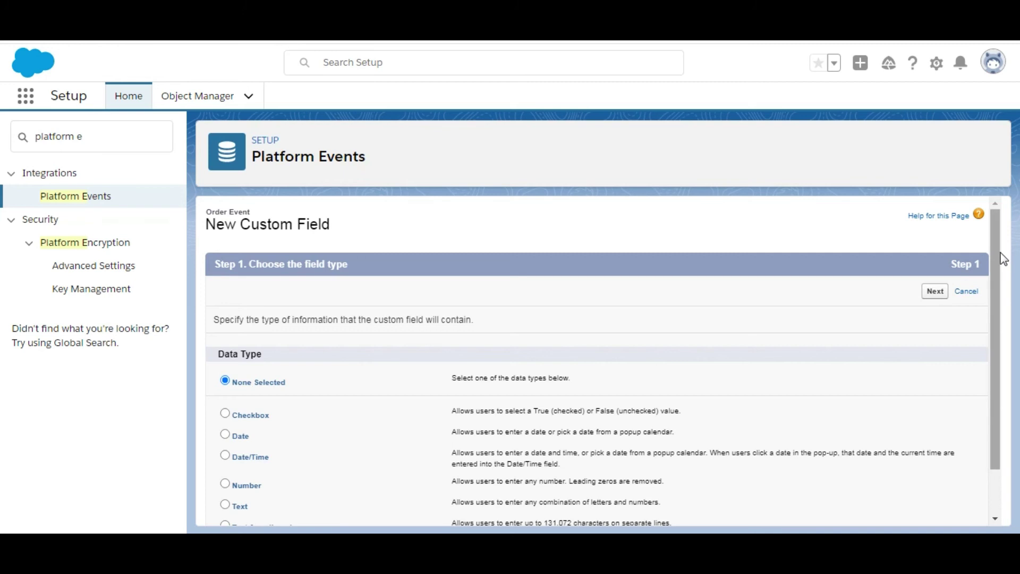
{"action": "left_click", "coordinate": [250, 415]}
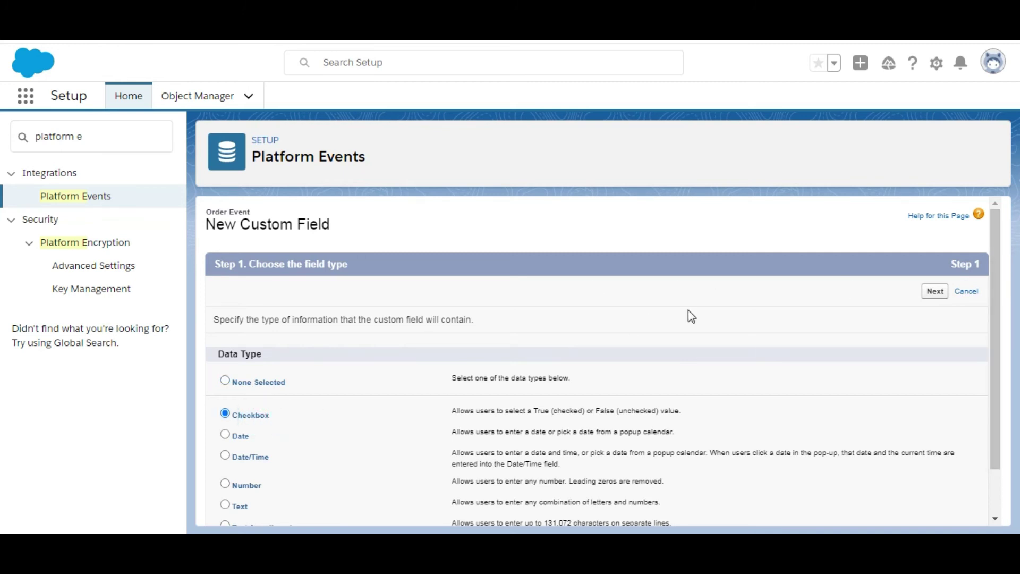
{"action": "left_click", "coordinate": [935, 299]}
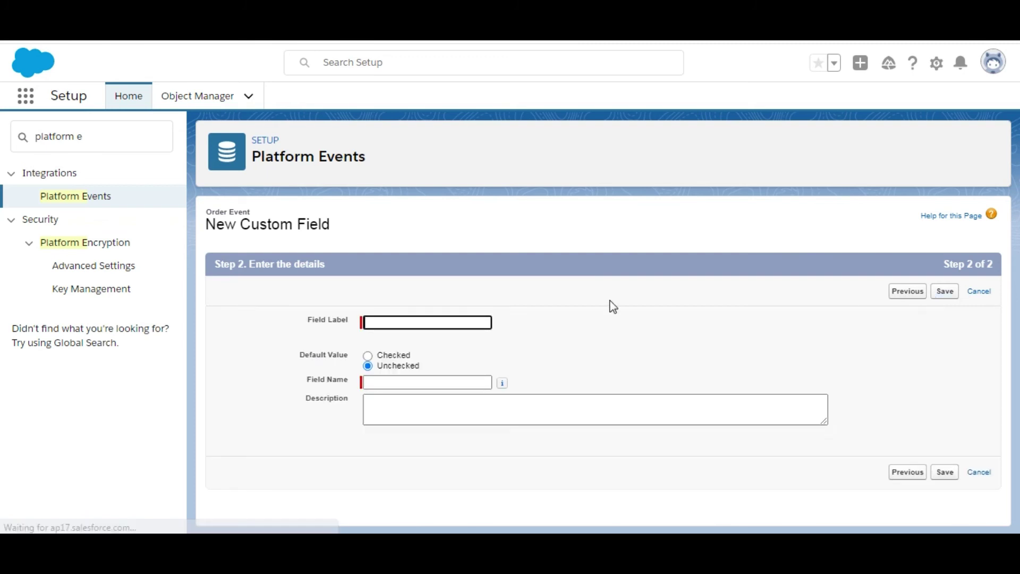
{"action": "left_click", "coordinate": [448, 315]}
{"action": "left_click", "coordinate": [449, 318]}
{"action": "key", "text": "ctrl+v"}
{"action": "left_click", "coordinate": [638, 337]}
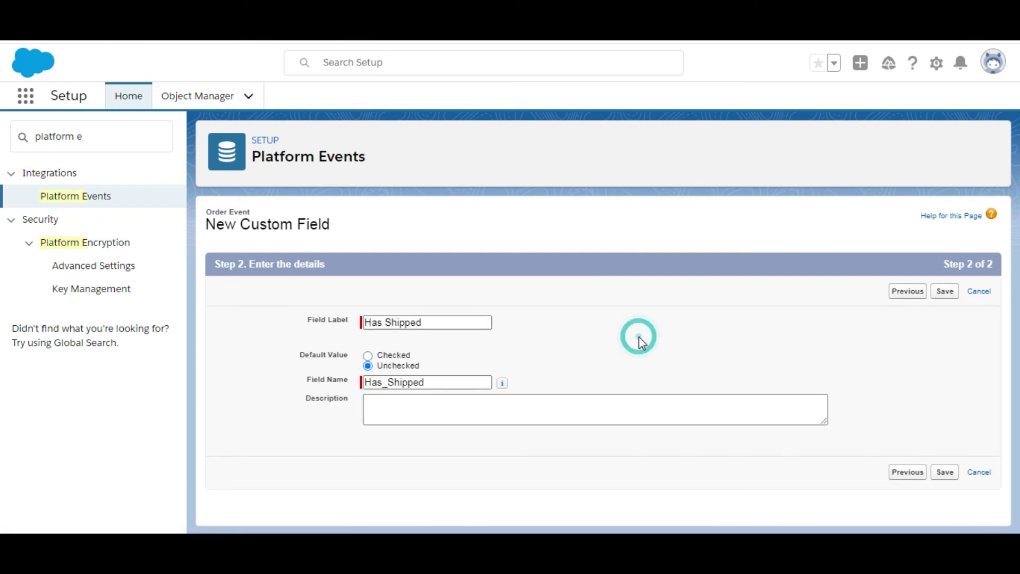
{"action": "left_click", "coordinate": [944, 292]}
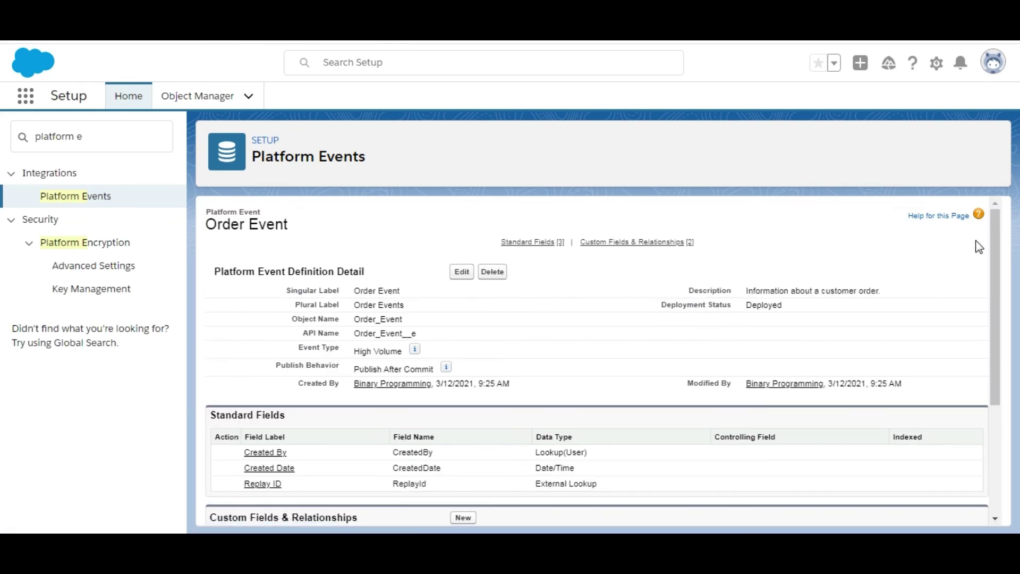
- Verify Order Event lists Has Shipped and Order Number Text(10), then return to the challenge
{"action": "left_click_drag", "start_coordinate": [995, 257], "coordinate": [1008, 390]}
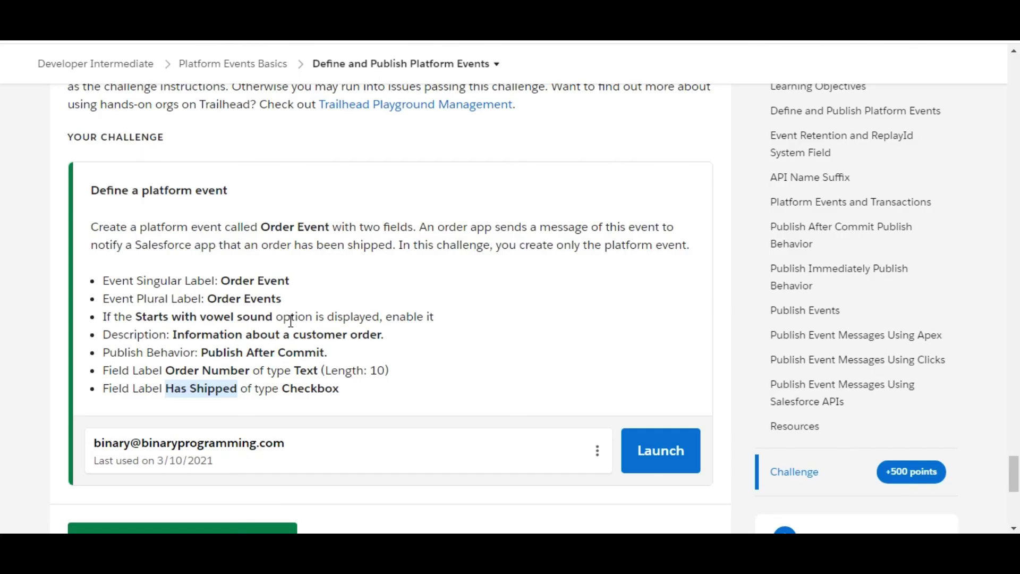
{"action": "left_click", "coordinate": [291, 321]}
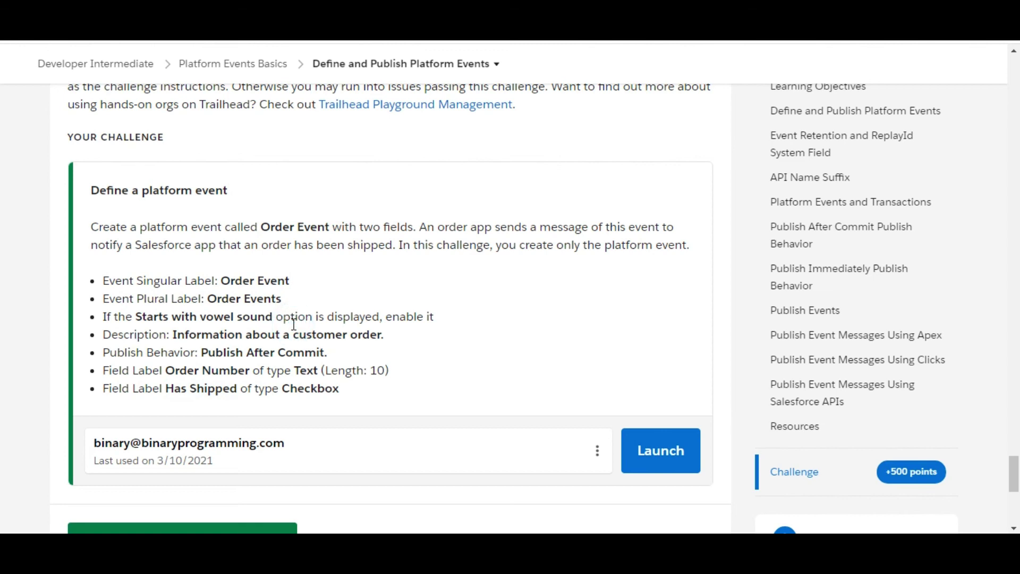
- Run Check Challenge to Earn 500 Points for the Define a platform event challenge
{"action": "scroll", "coordinate": [293, 324], "scroll_direction": "down", "scroll_amount": 2}
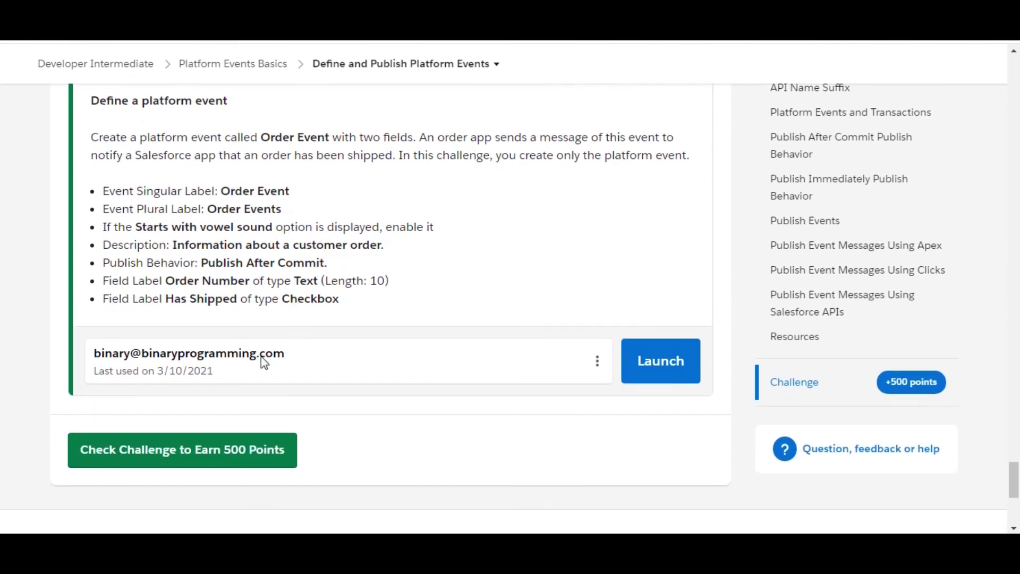
{"action": "left_click", "coordinate": [207, 455]}
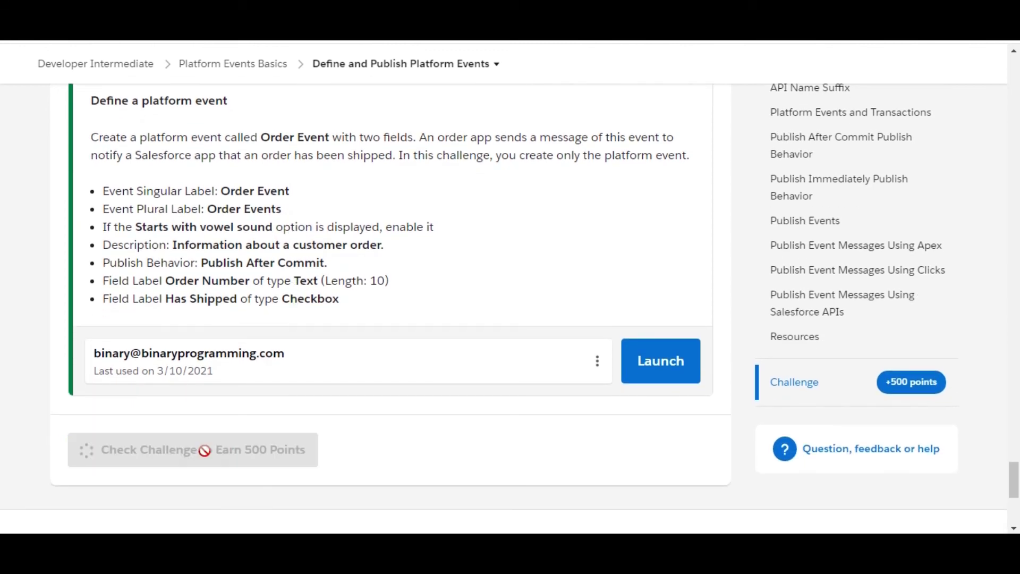